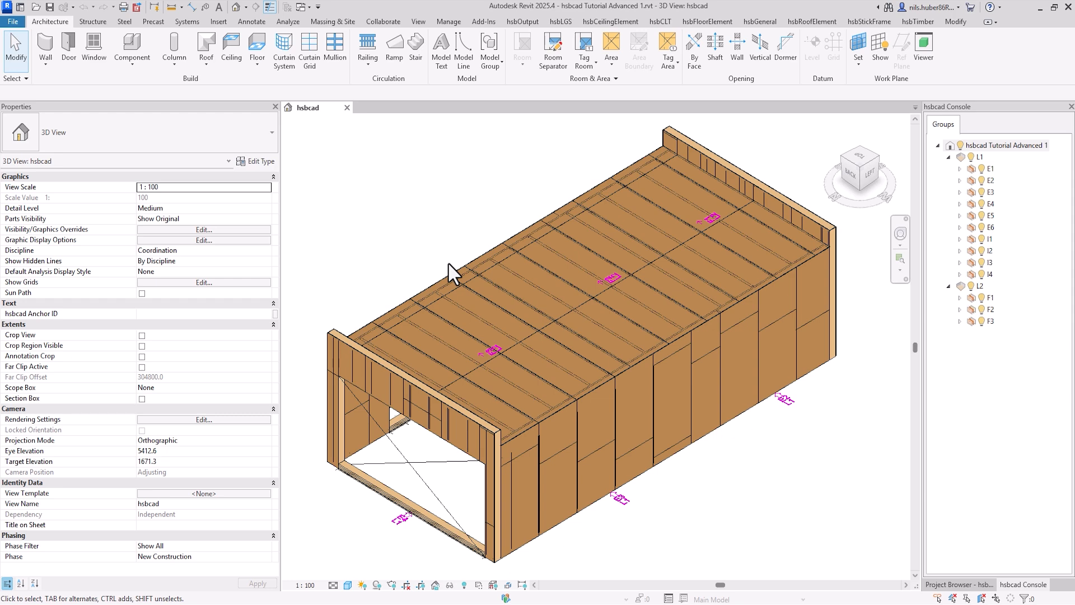
Step: Open the framing details of wall container E3 and switch them from style based to instance based
left_click(619, 504)
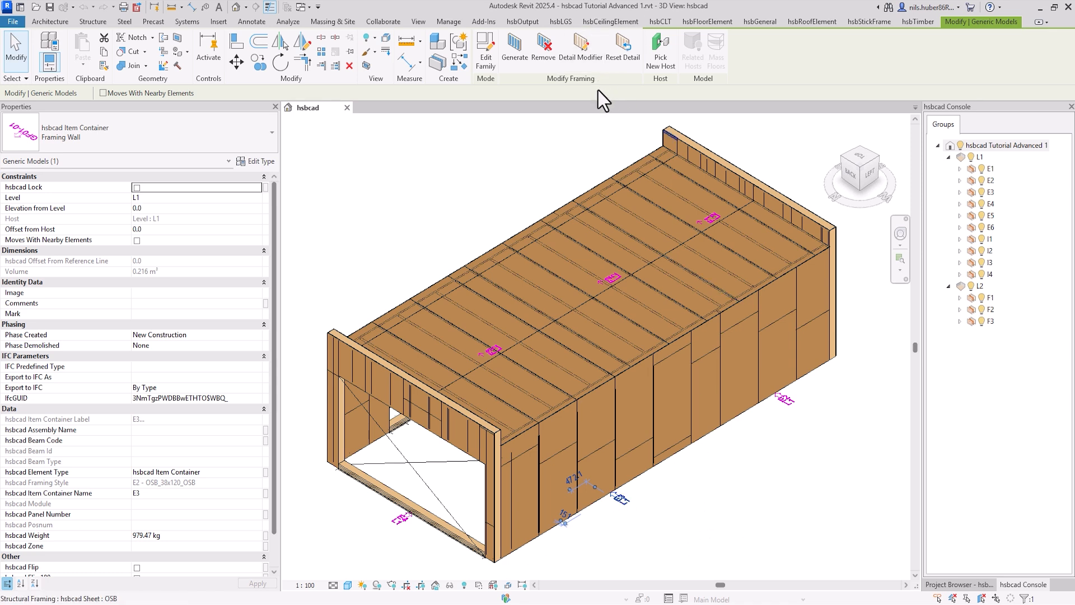
left_click(590, 62)
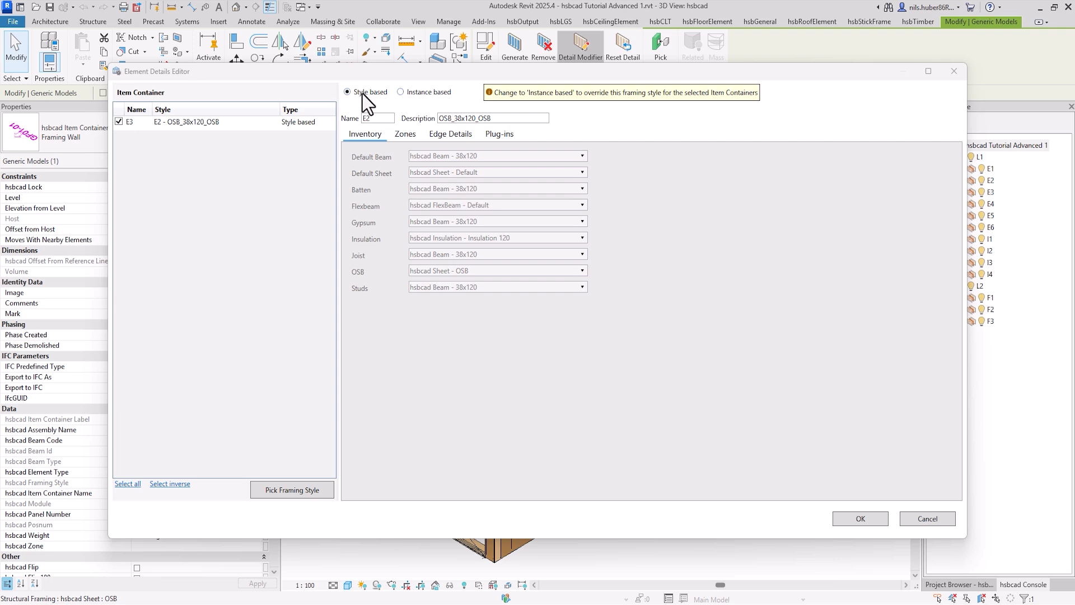
left_click(317, 490)
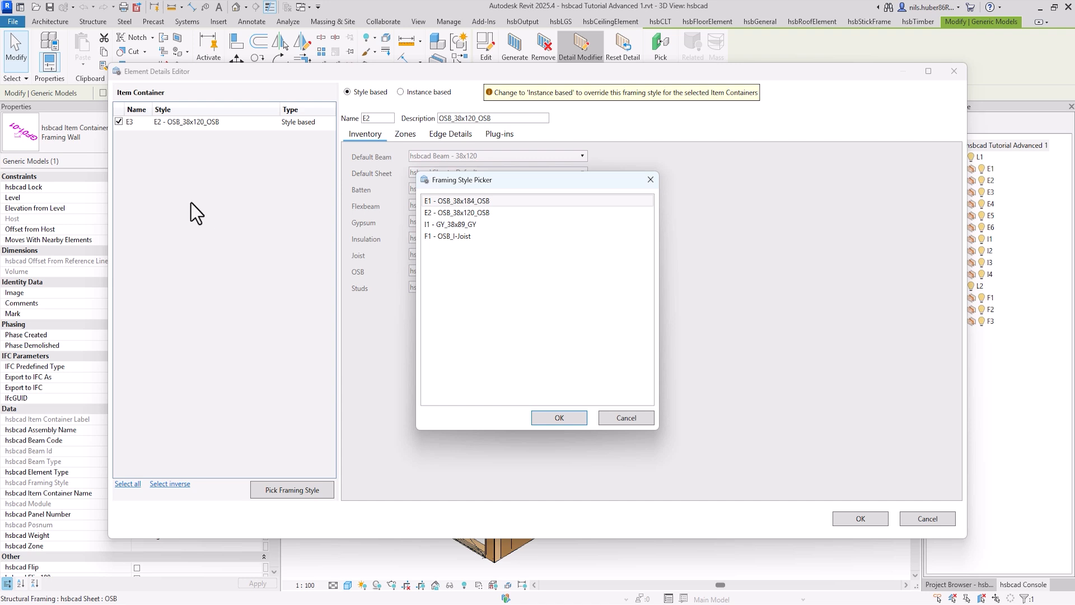
left_click(650, 179)
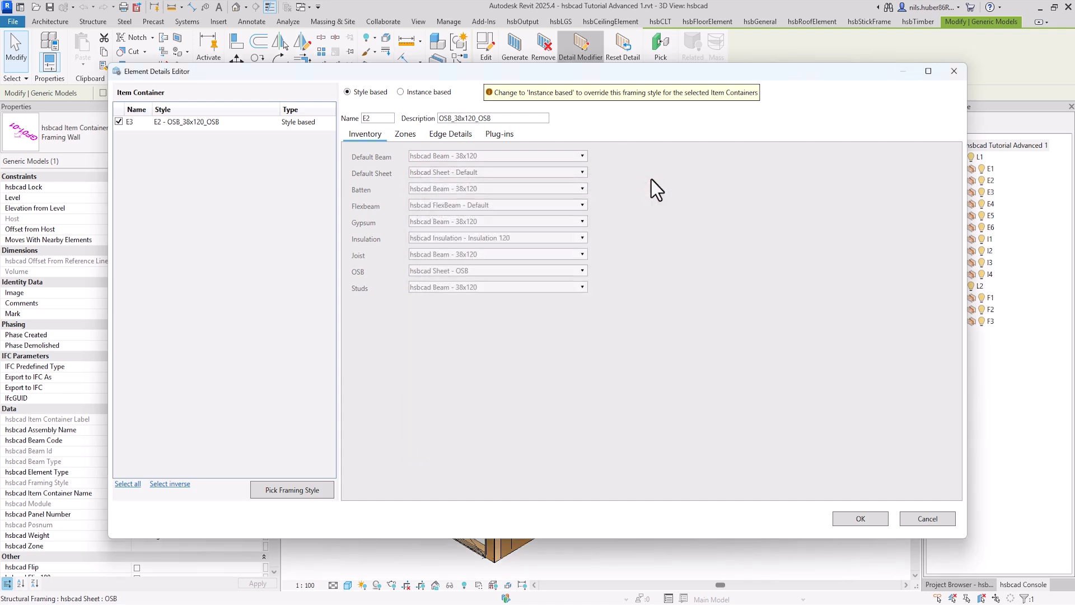
left_click(401, 92)
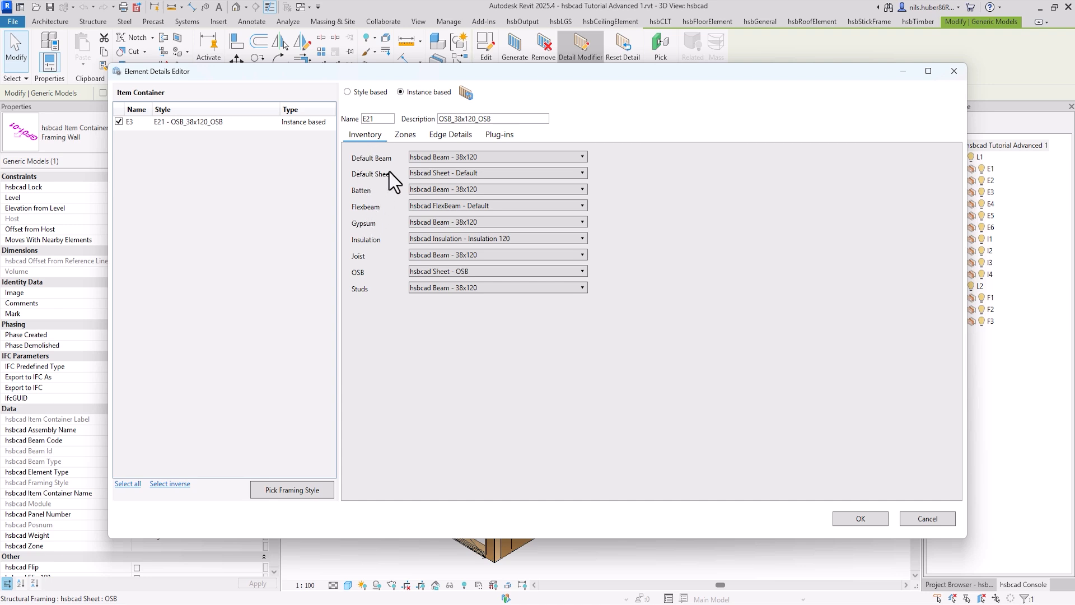
Step: Review wall E3's zones and assign the Single Beam detail to its bottom edge
left_click(405, 139)
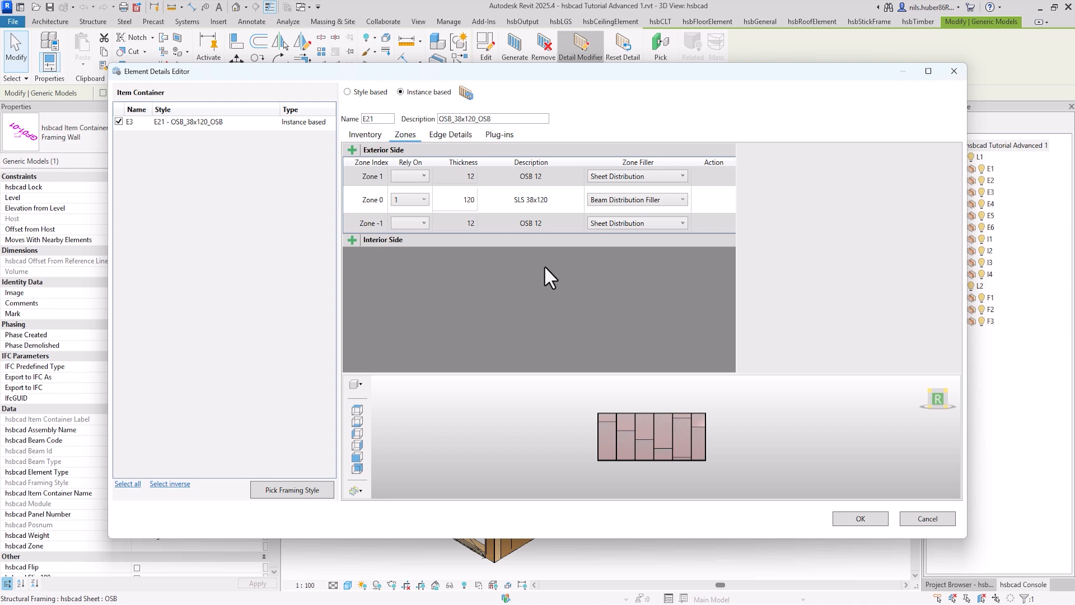
left_click(447, 134)
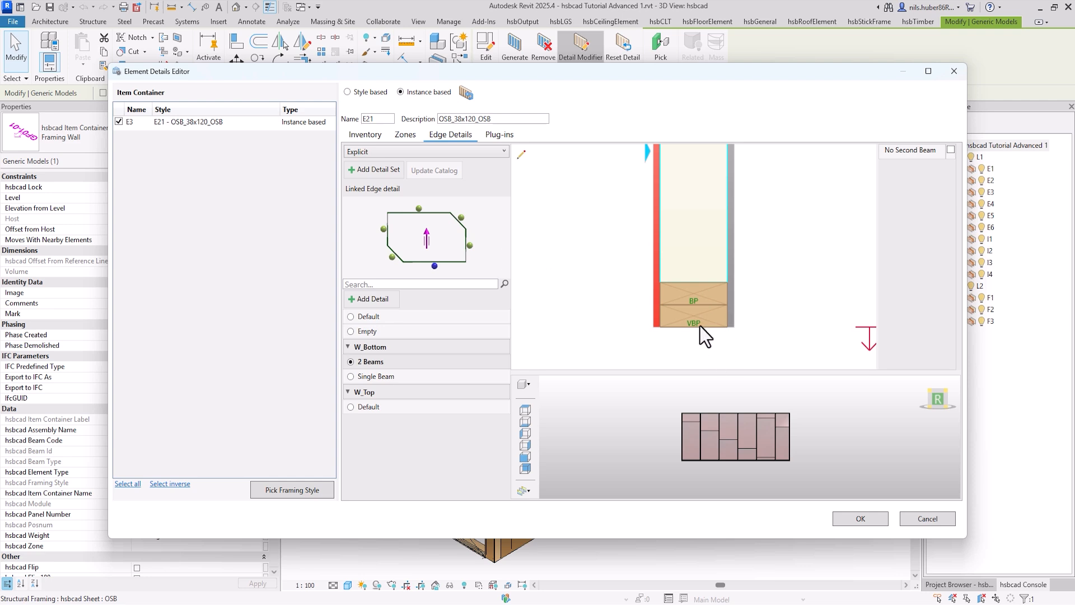
left_click(350, 377)
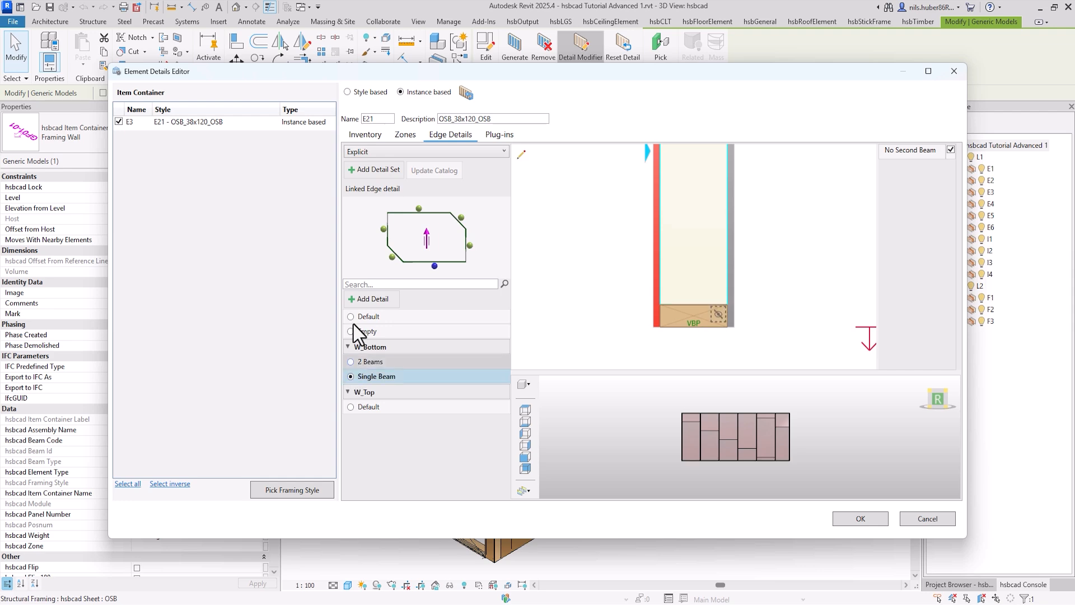
Step: Find the Notch Plates plug-in and add it to wall E3's framing details
left_click(499, 135)
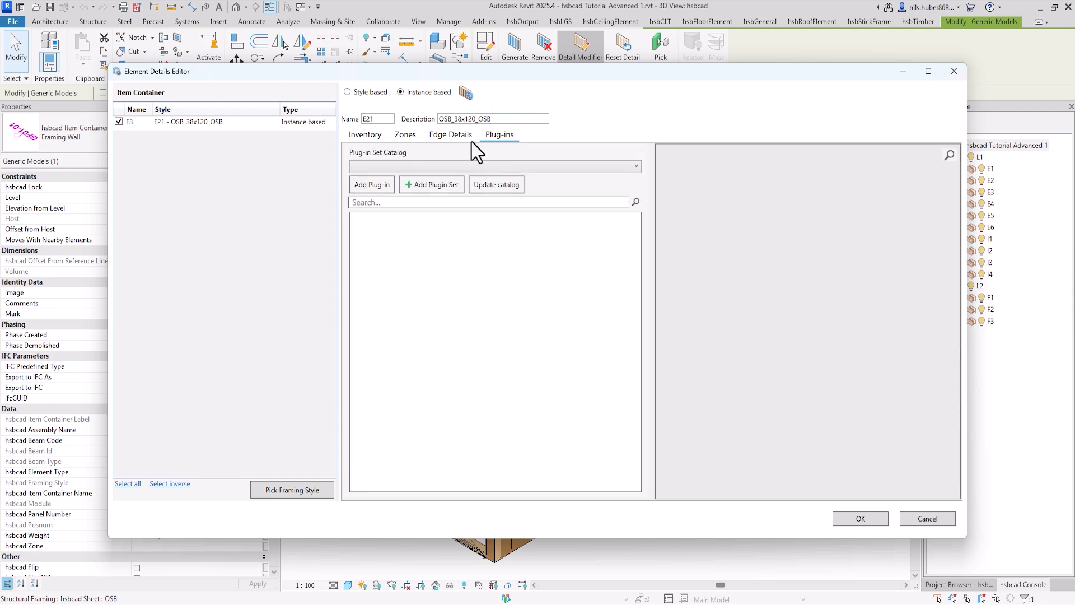
left_click(373, 184)
type("Notch")
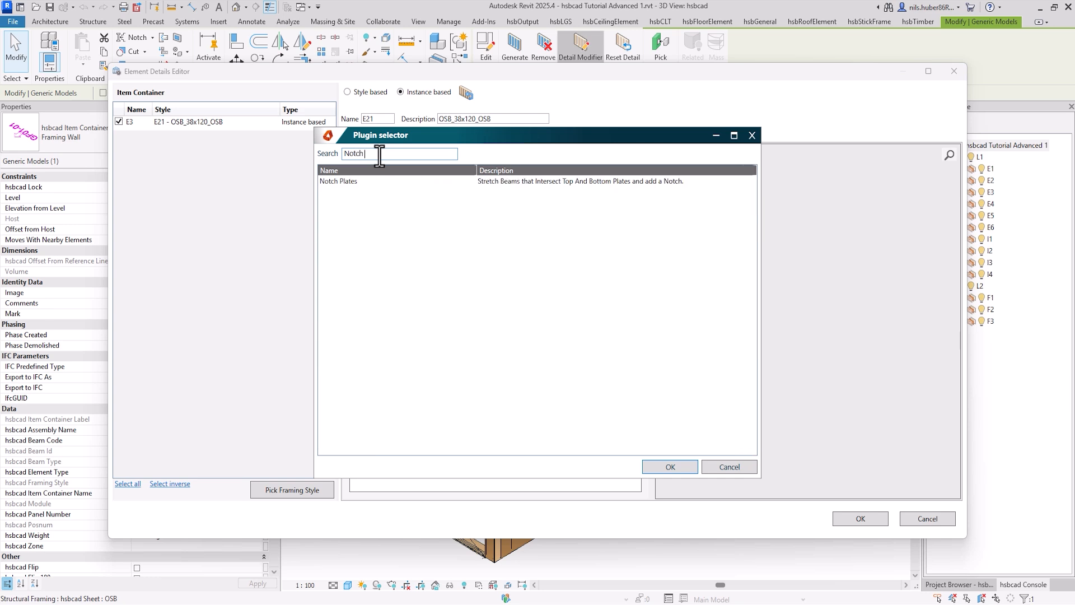
type(" Plates")
left_click(355, 181)
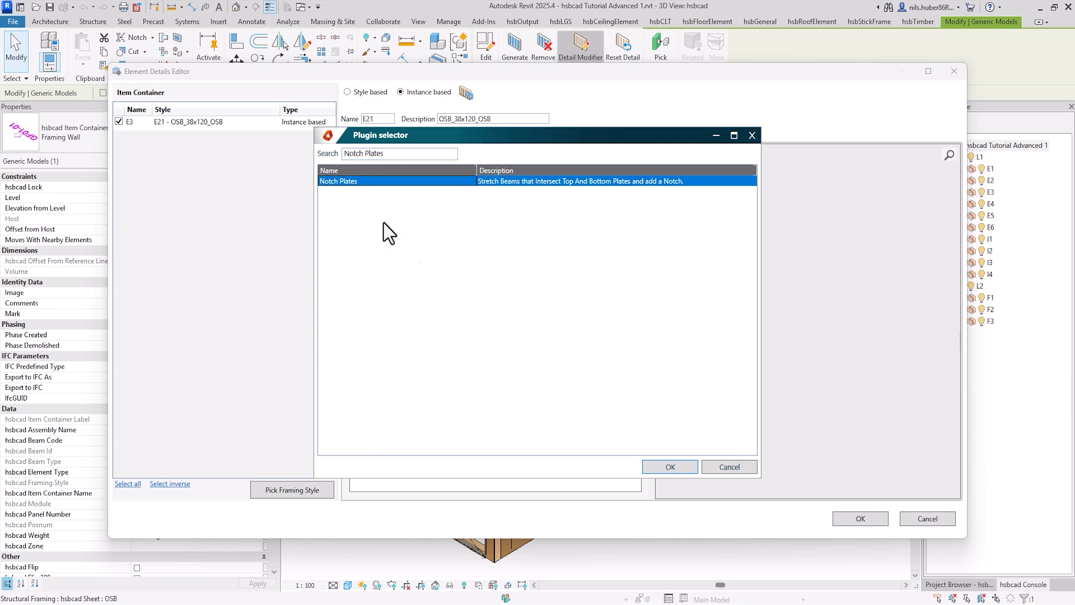
left_click(660, 470)
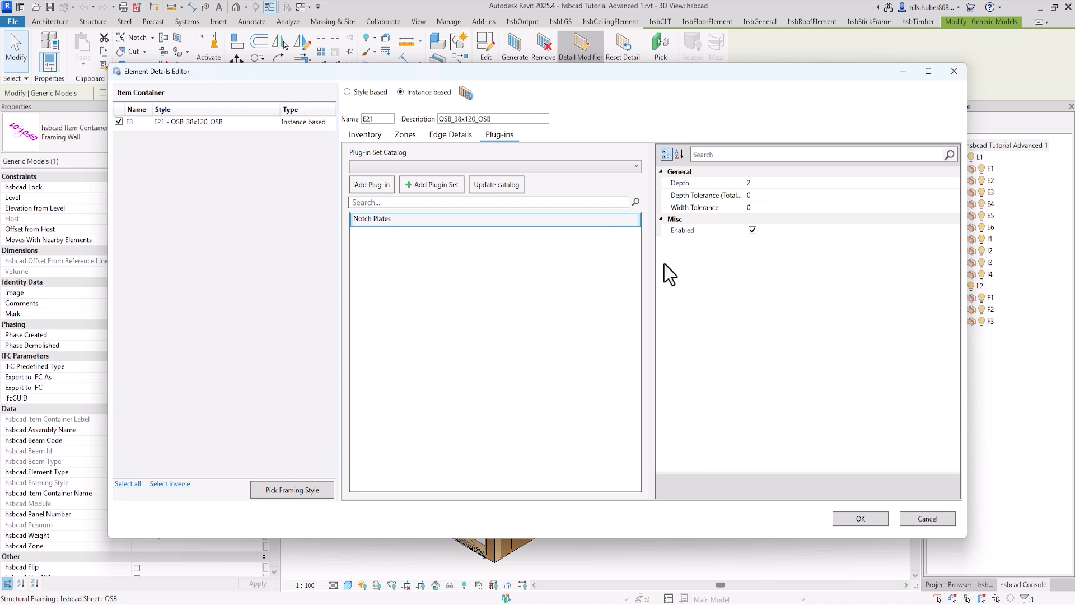
Step: Set the Notch Plates depth to 5 and accept the modified details of wall E3
left_click(772, 183)
type("5")
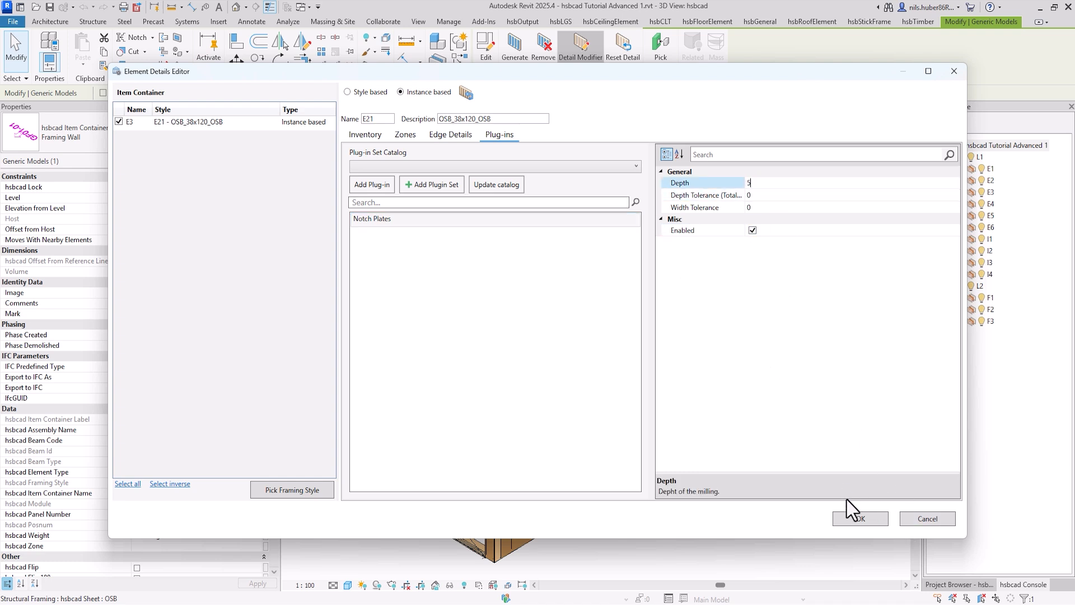
left_click(859, 521)
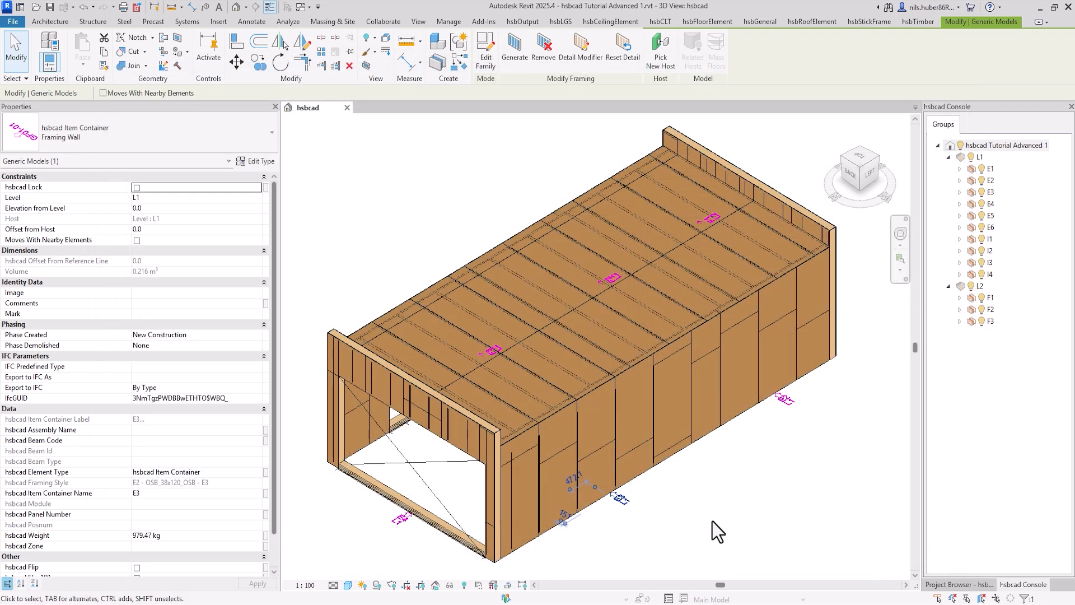
Step: Regenerate the framing of wall container E3 and dismiss the progress report
left_click(692, 509)
scroll(698, 556, "down", 2)
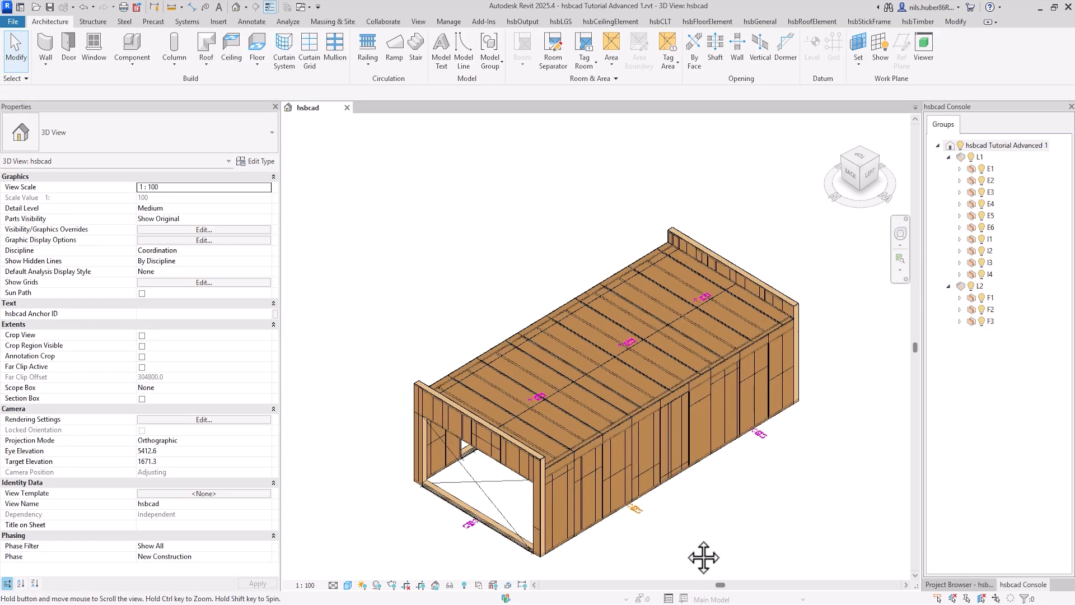
middle_click_drag(704, 557, 637, 508)
scroll(637, 507, "up", 1)
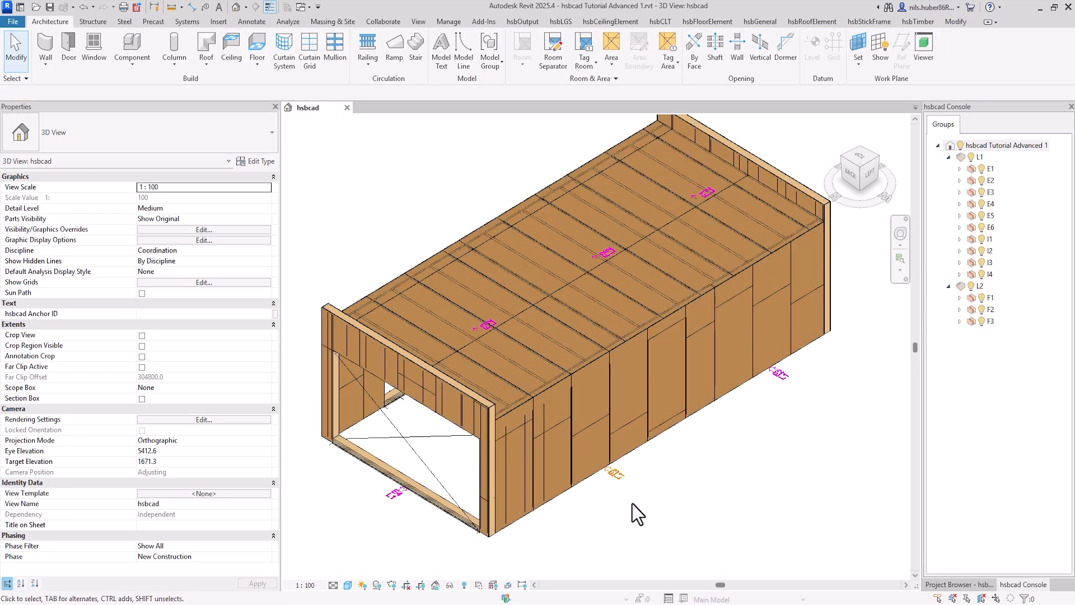
left_click(615, 475)
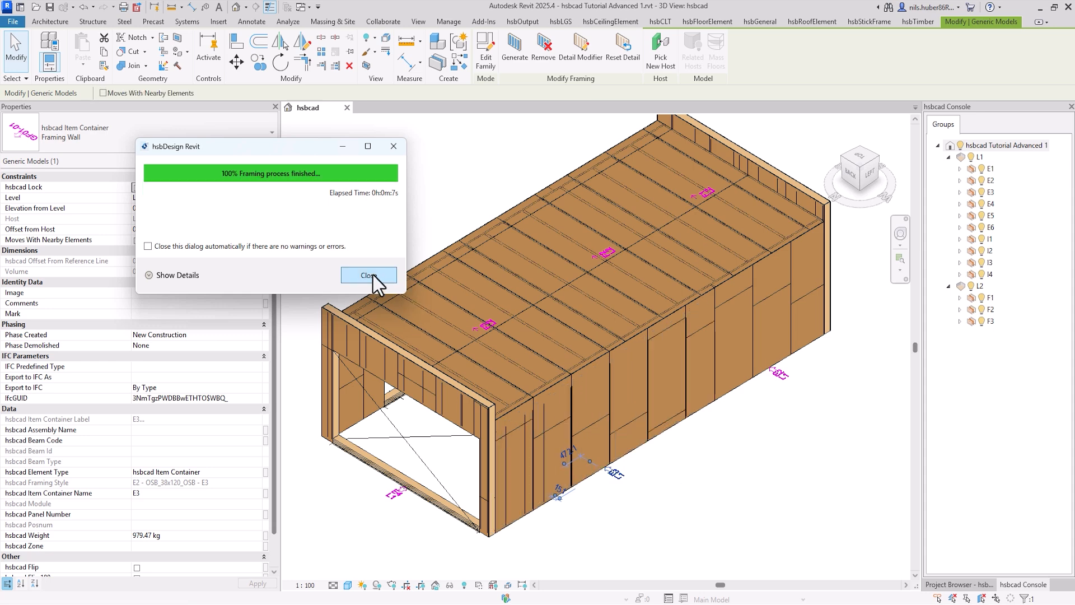
left_click(368, 275)
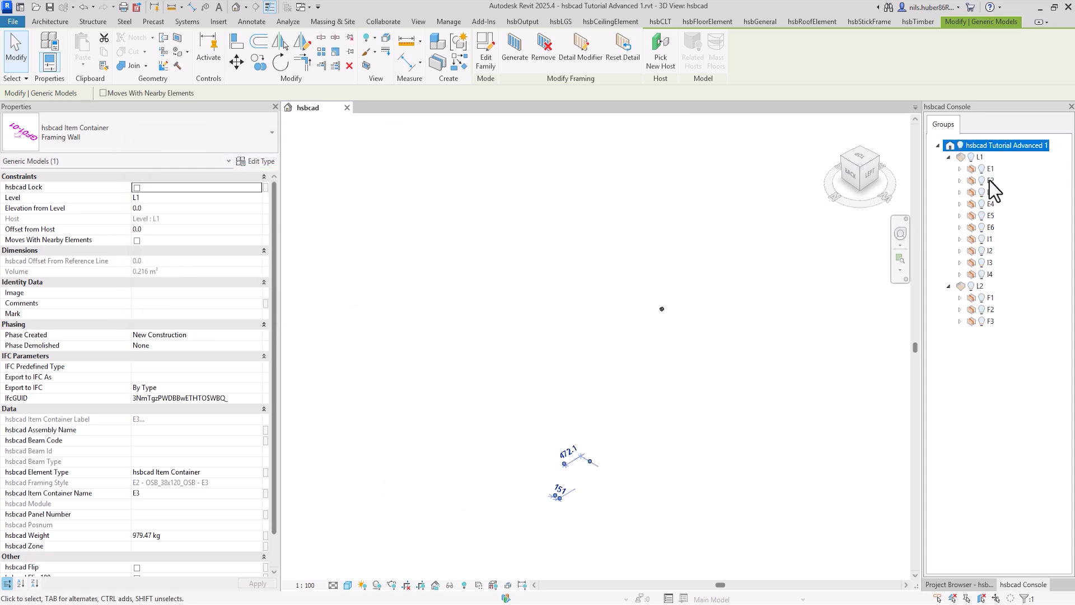
Step: Show only wall E3 in wireframe from the left side and examine its bottom plate and stud notches
left_click(981, 191)
left_click(690, 513)
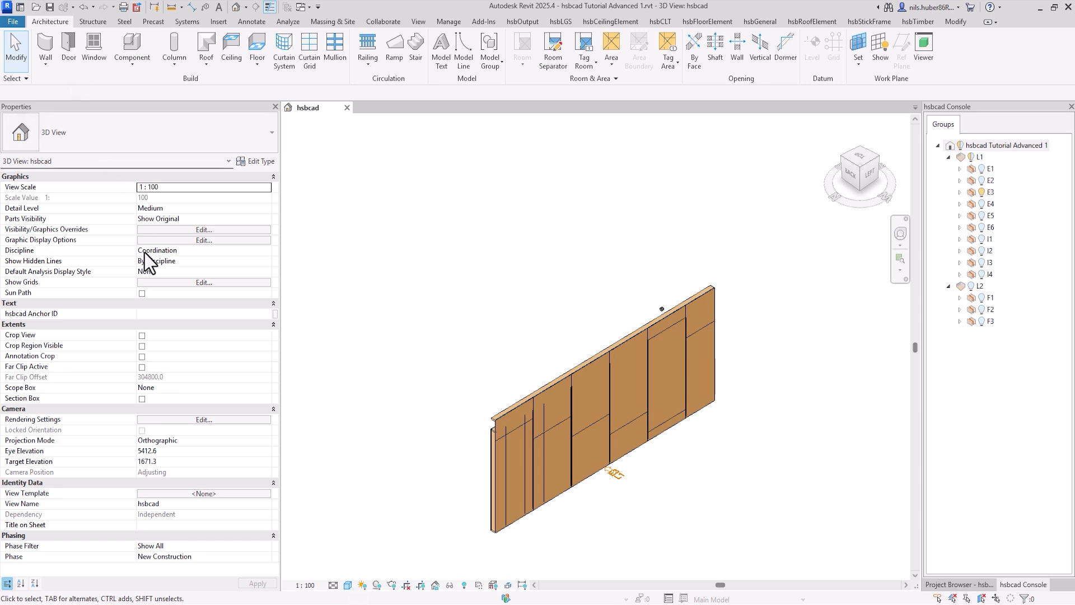
left_click(347, 585)
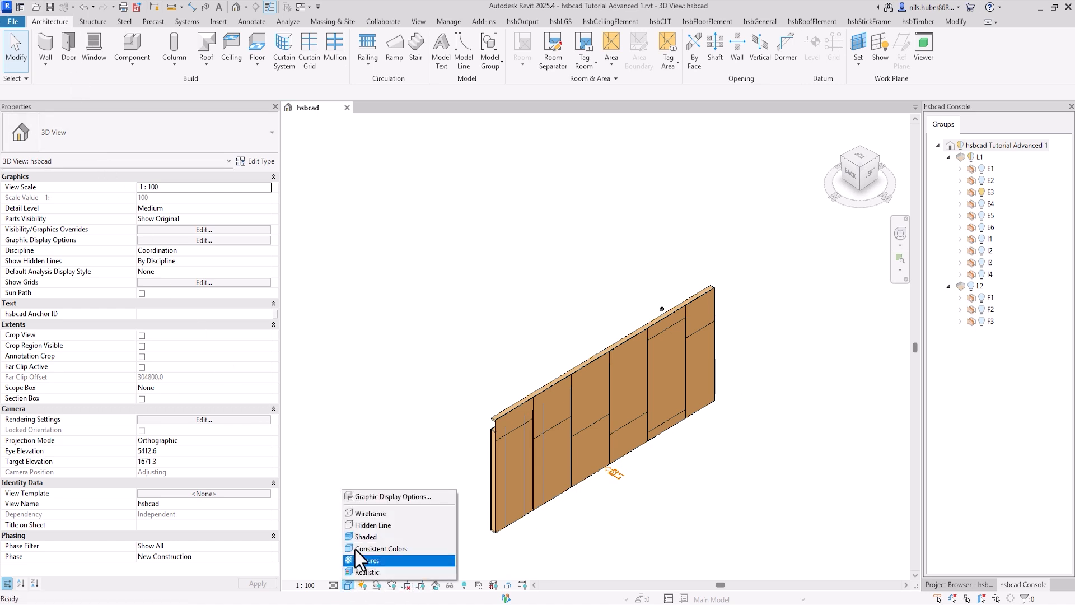
left_click(369, 514)
left_click(875, 175)
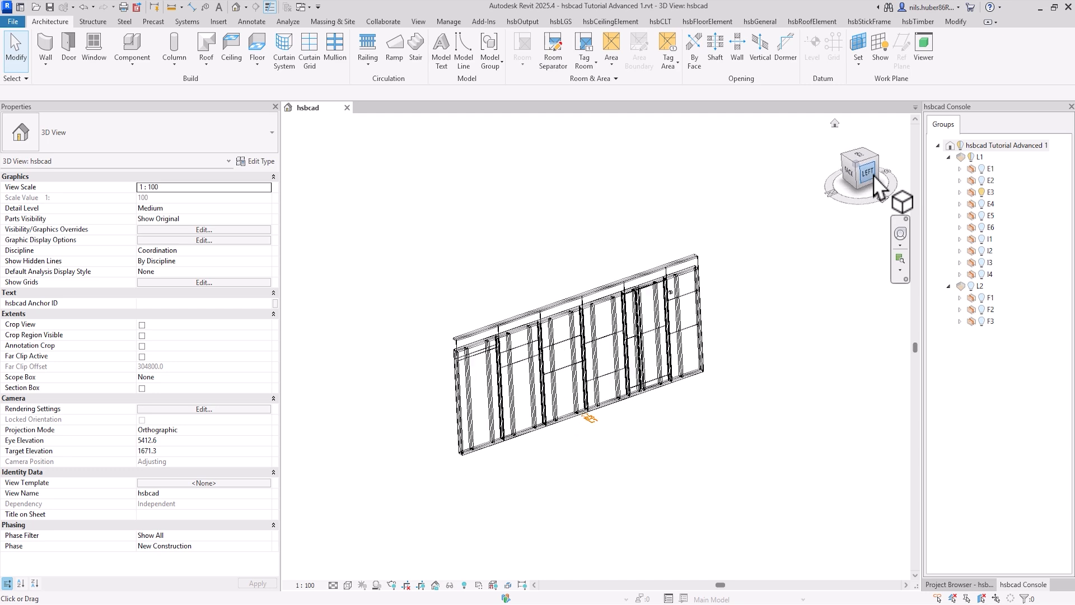
scroll(443, 397, "up", 8)
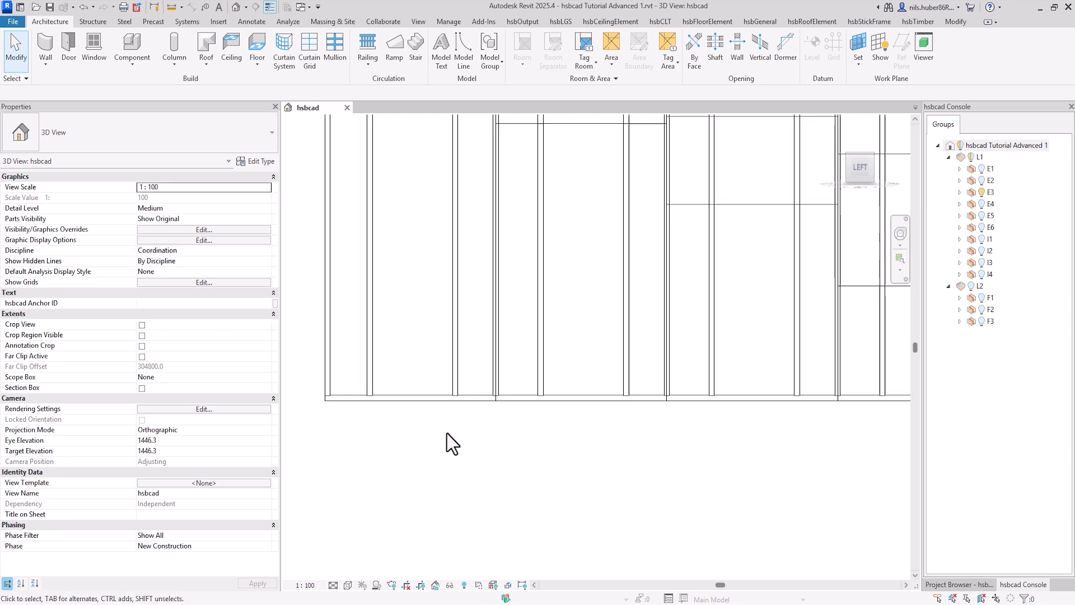
middle_click_drag(446, 431, 449, 517)
scroll(416, 488, "up", 3)
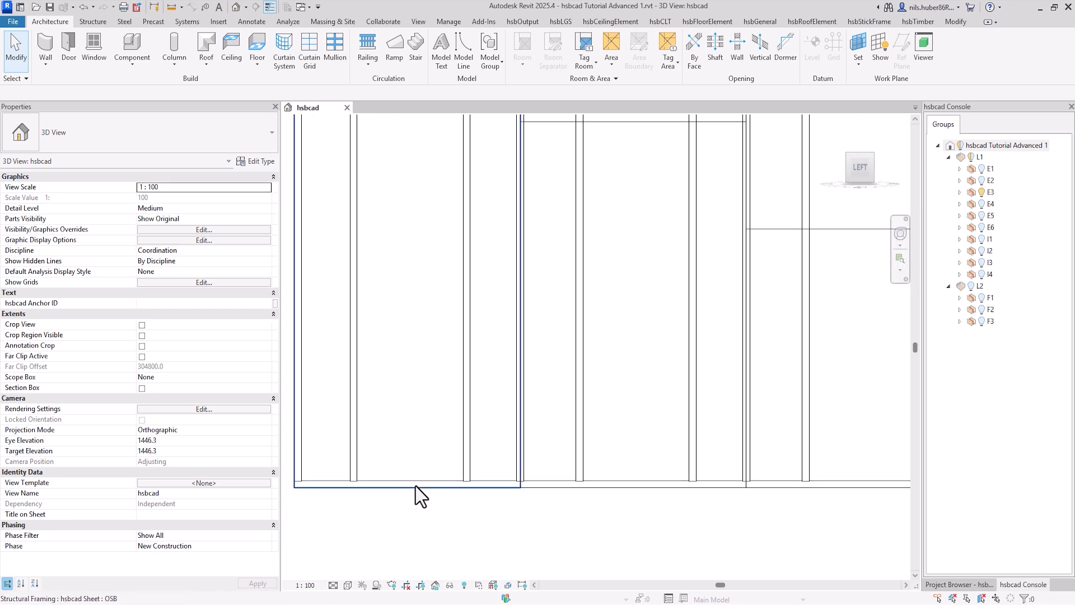
scroll(502, 485, "down", 6)
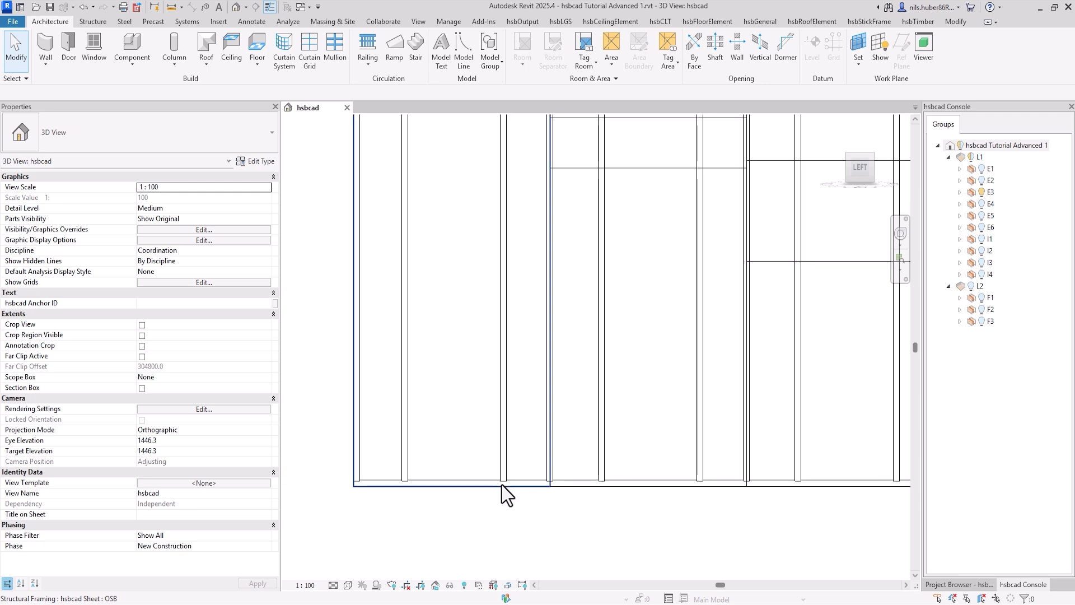
Step: Return the view to a colour-filled visual style, show all groups again and look at the model isometrically
left_click(348, 585)
left_click(375, 554)
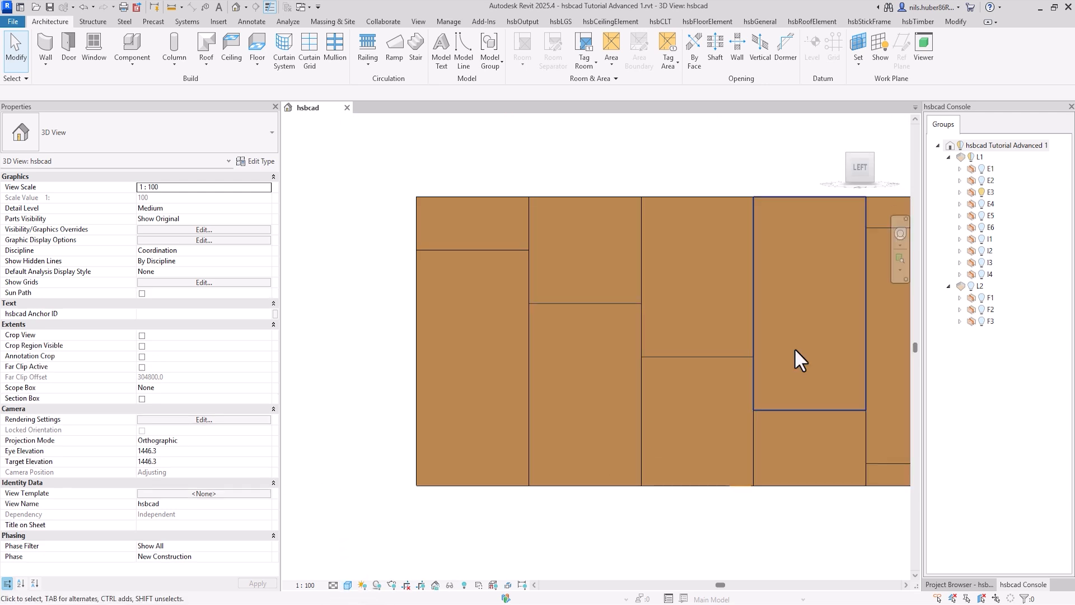
left_click(962, 145)
left_click(847, 156)
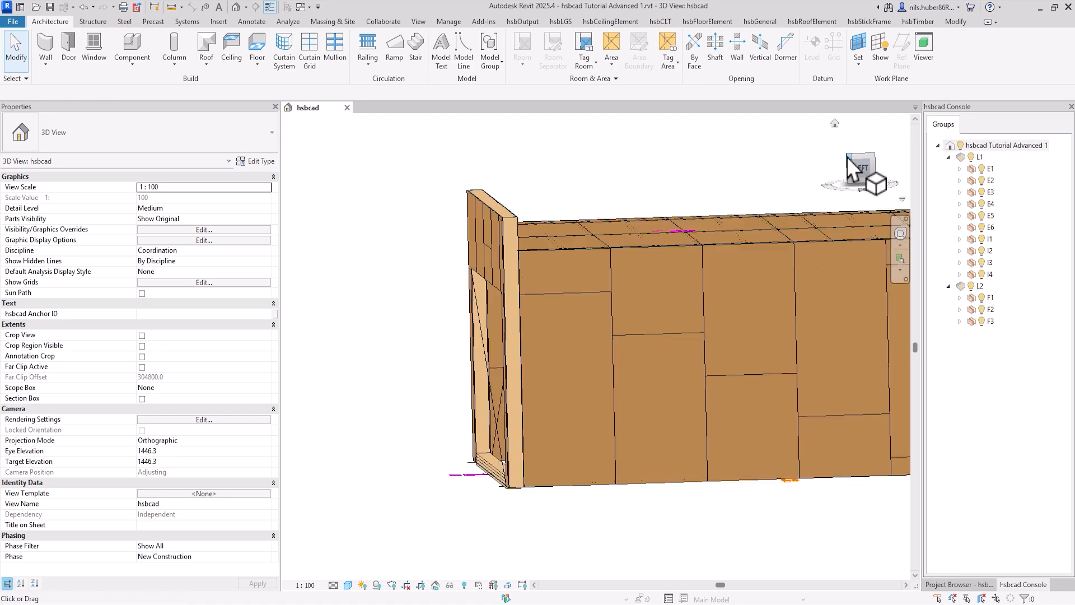
Step: Temporarily isolate the OSB sheet at the corner of element F3 together with the vertical corner beam beside it
scroll(588, 507, "up", 4)
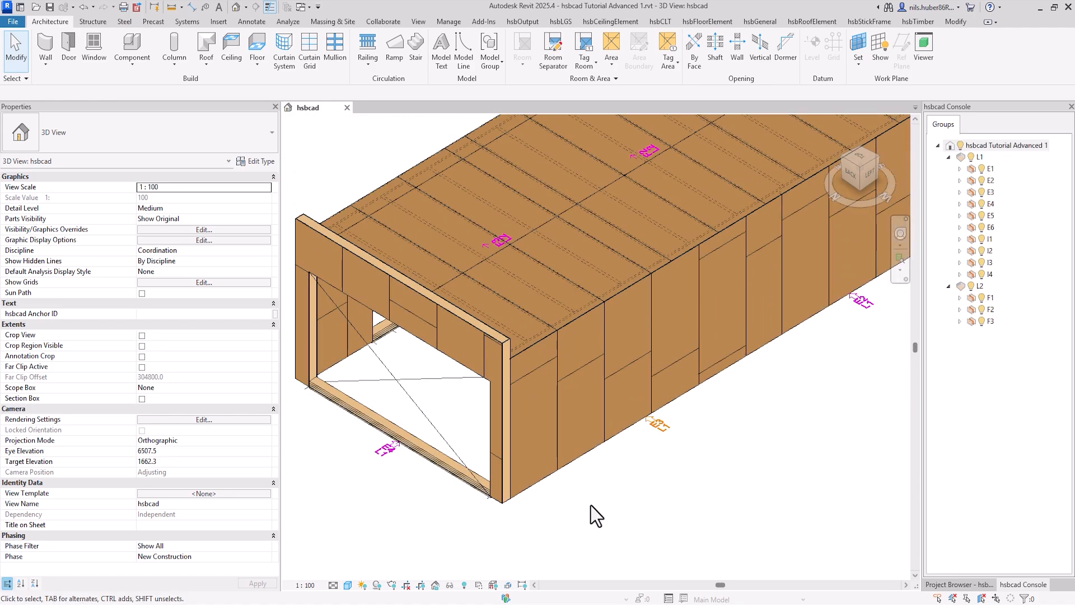
middle_click_drag(637, 502, 426, 429, "shift")
scroll(437, 431, "down", 1)
middle_click_drag(482, 467, 544, 572)
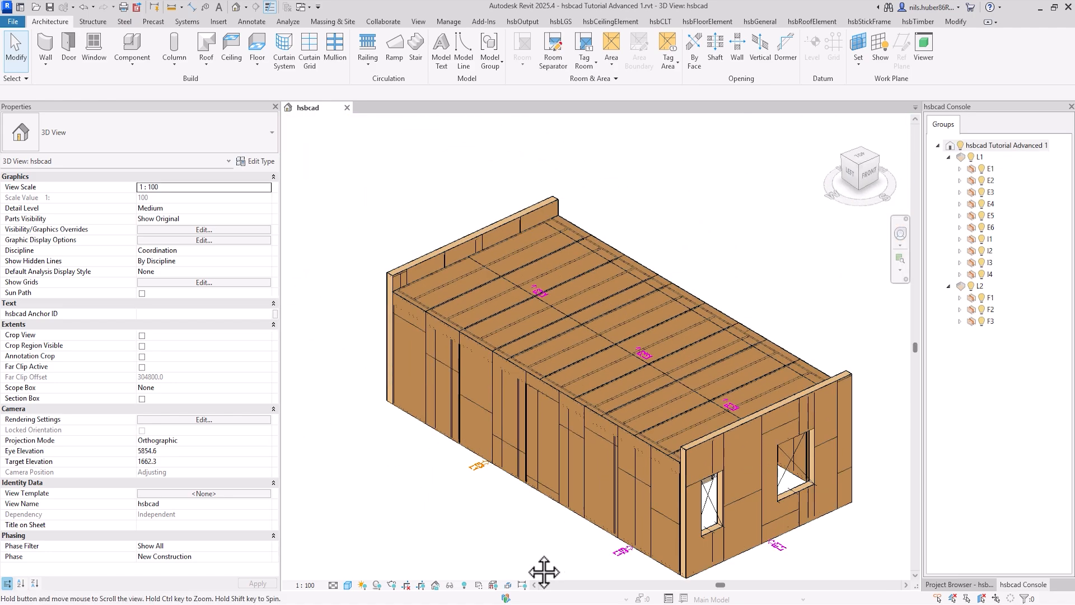
scroll(443, 336, "up", 5)
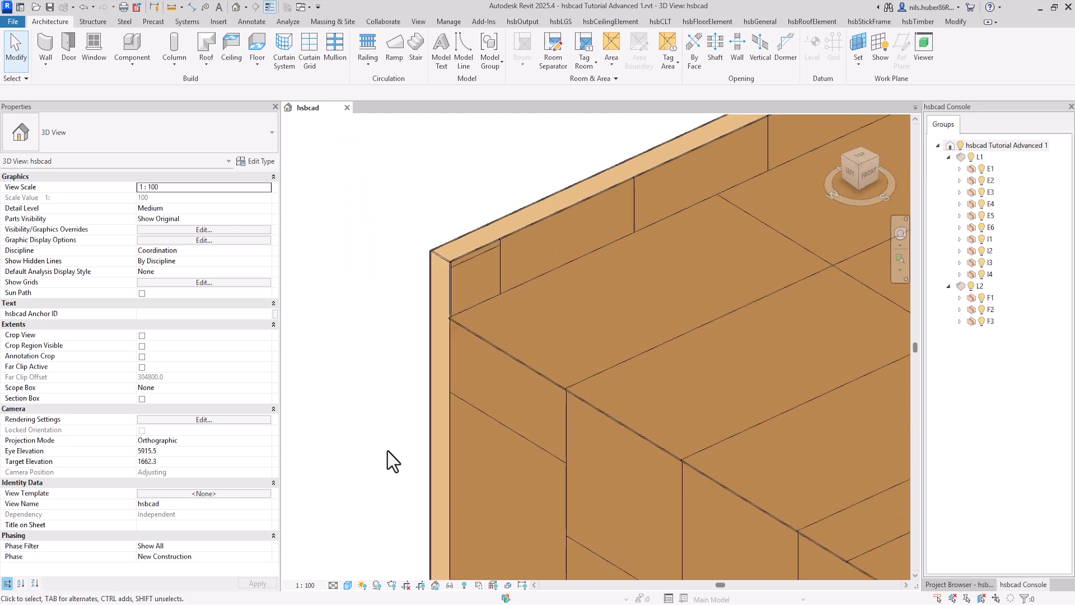
scroll(388, 451, "down", 4)
middle_click_drag(391, 518, 435, 525, "shift")
scroll(394, 474, "up", 2)
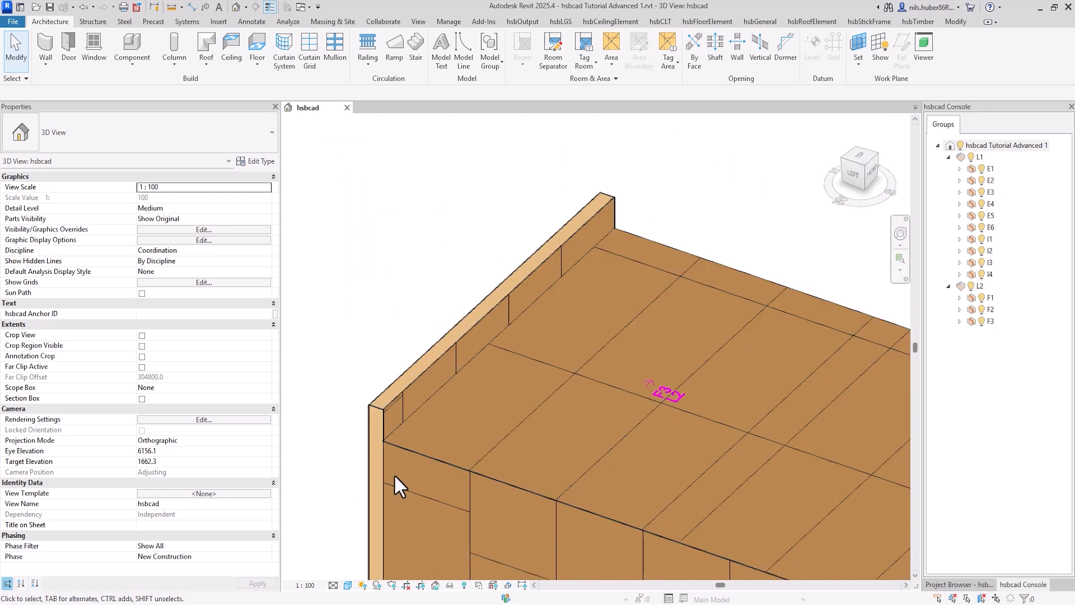
scroll(394, 474, "up", 3)
middle_click_drag(367, 481, 375, 404)
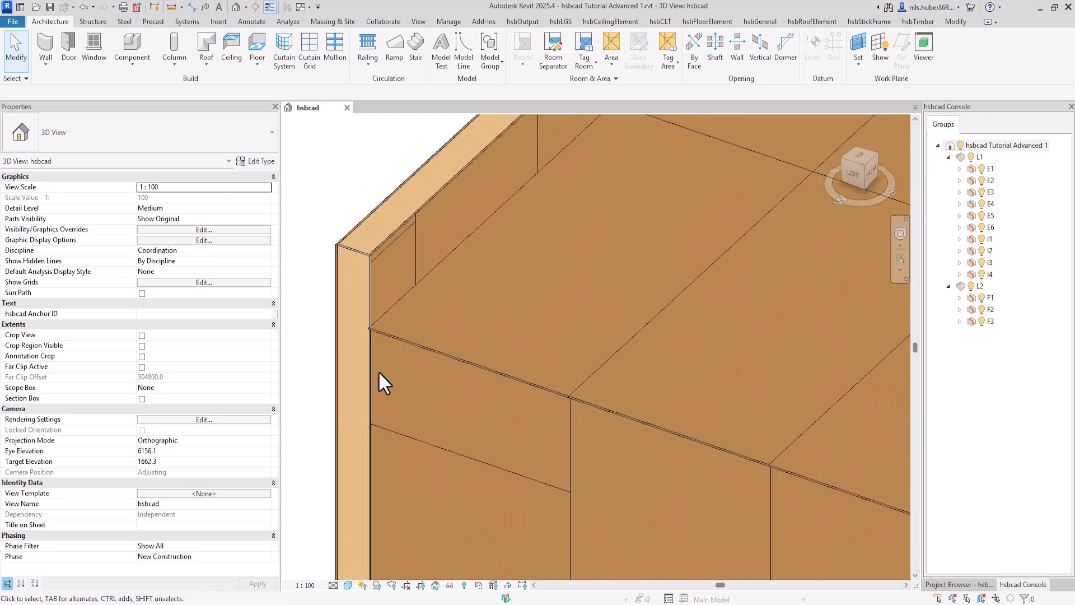
left_click(392, 335)
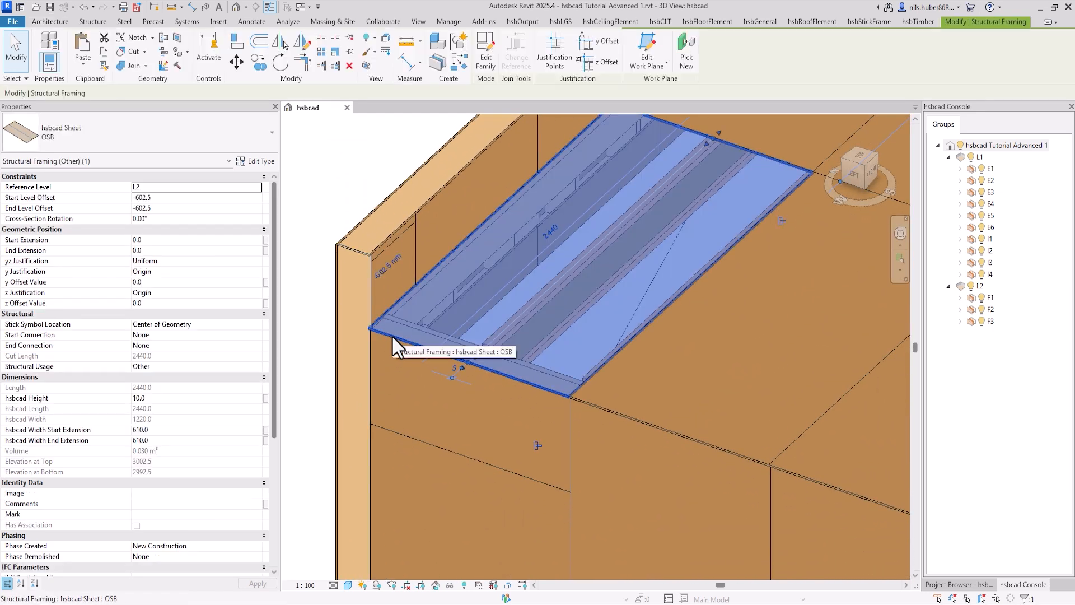
left_click(368, 317, "ctrl")
key("h")
key("i")
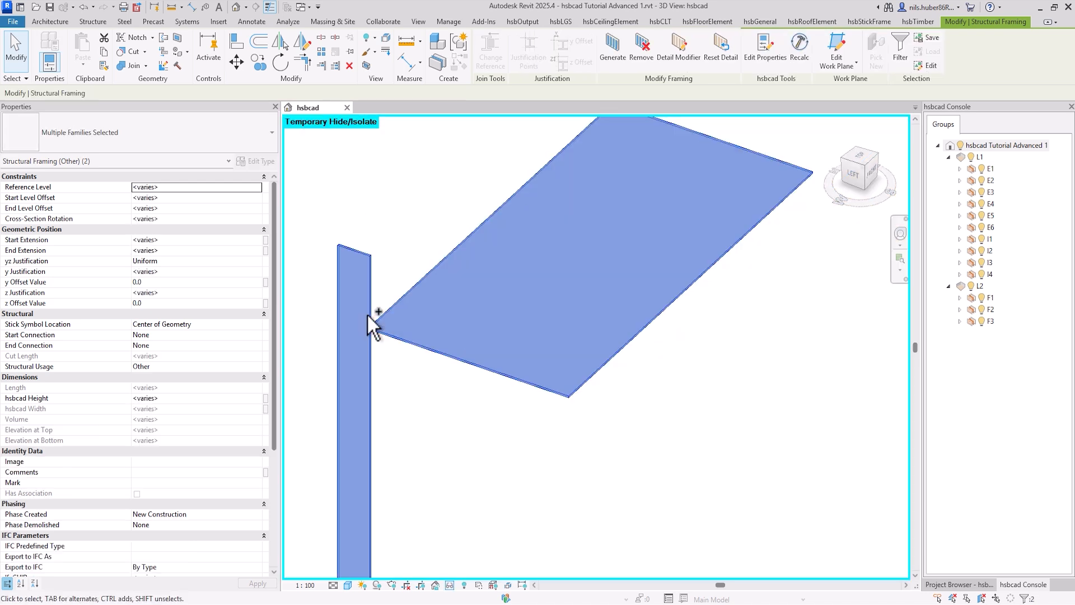
left_click(420, 429)
Step: Cut the vertical corner beam with the adjoining OSB sheet using Cut Geometry
scroll(422, 431, "down", 2)
middle_click_drag(428, 432, 432, 395)
scroll(394, 351, "up", 4)
scroll(433, 417, "down", 2)
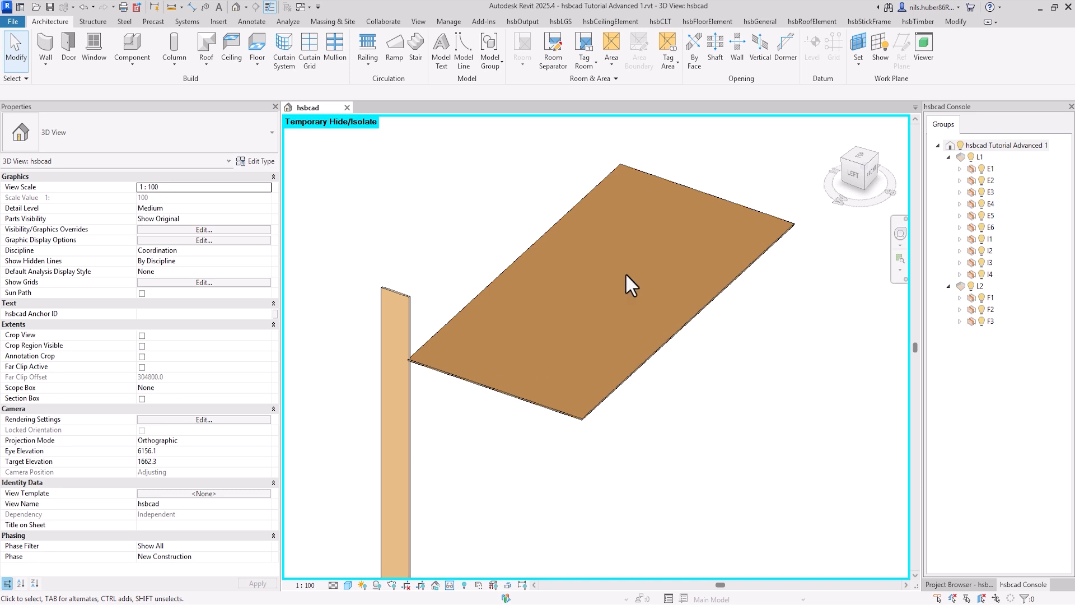
left_click(956, 22)
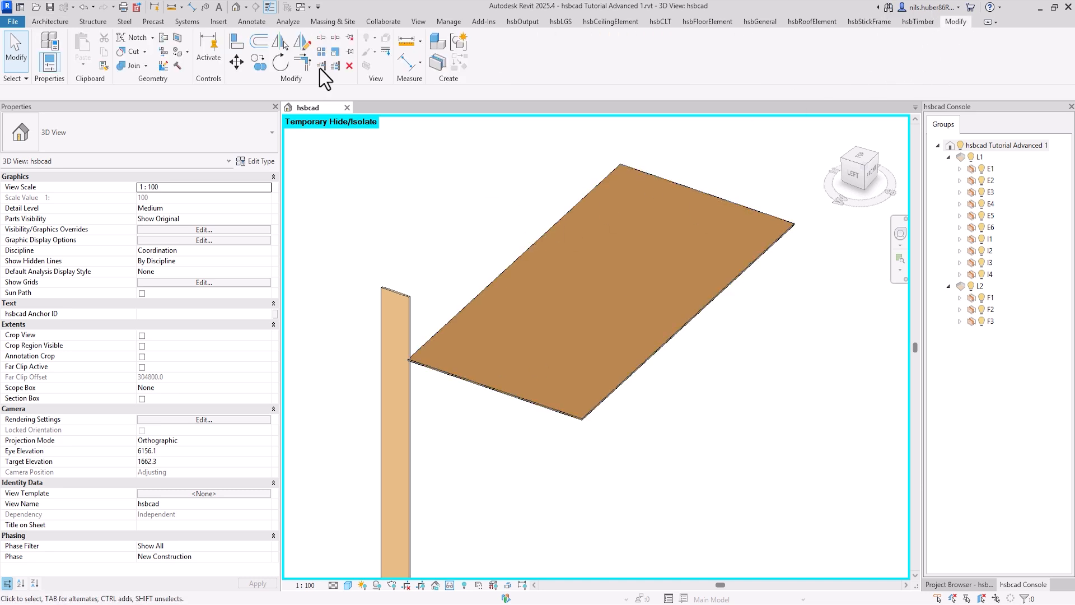
left_click(132, 52)
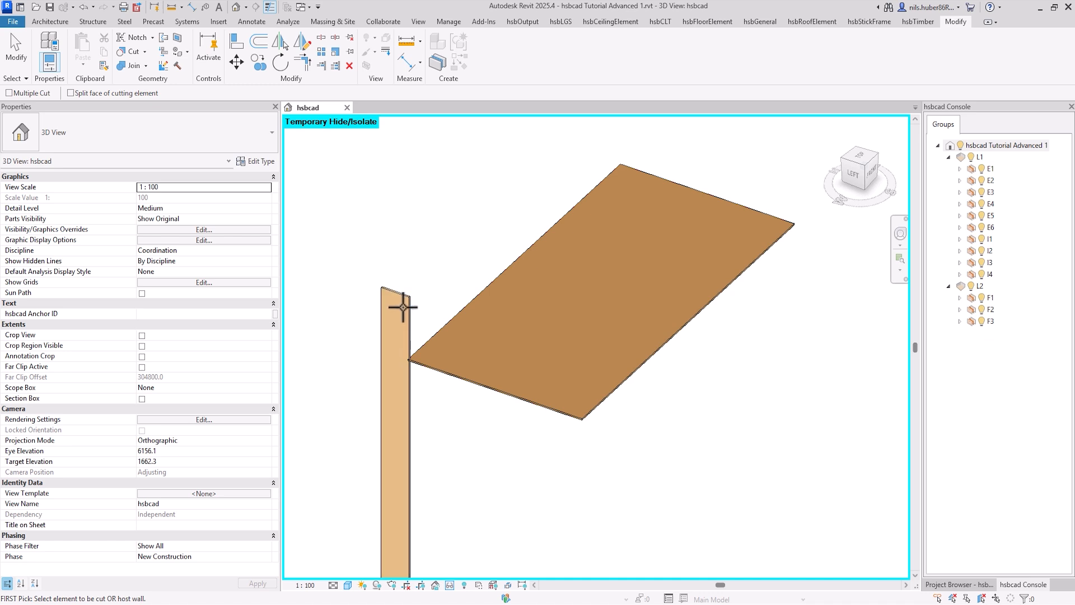
left_click(411, 301)
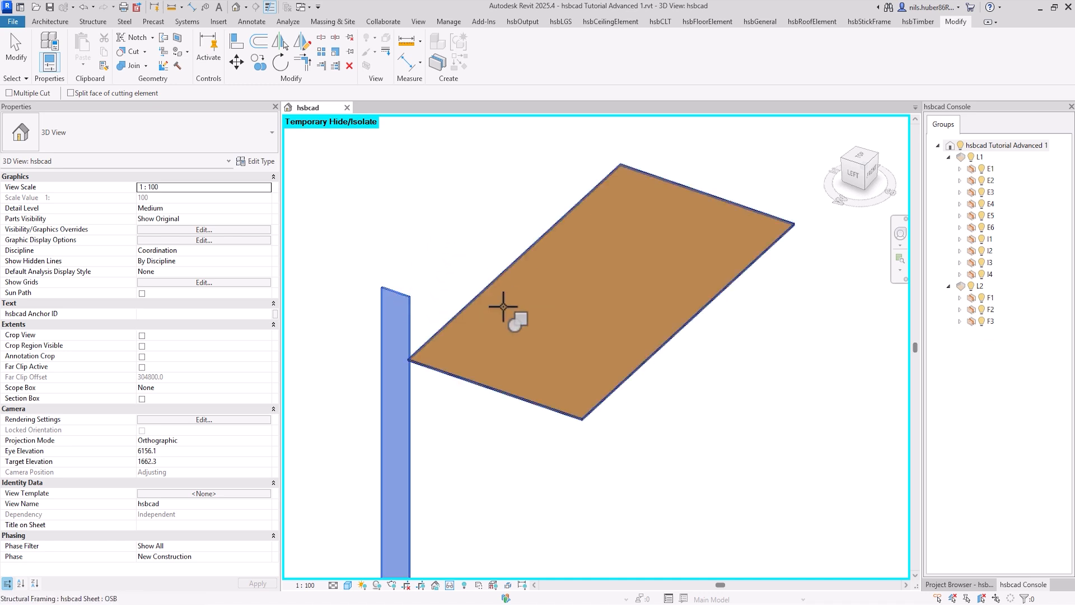
left_click(480, 291)
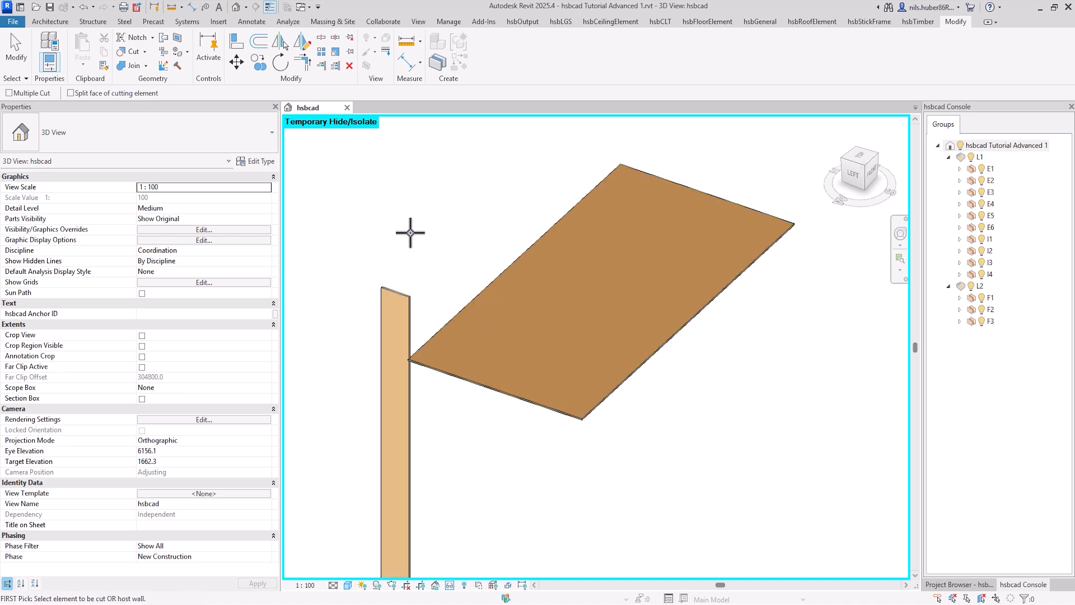
key("Escape")
Step: Examine the cut where the corner of the OSB sheet meets the vertical beam
scroll(420, 377, "up", 5)
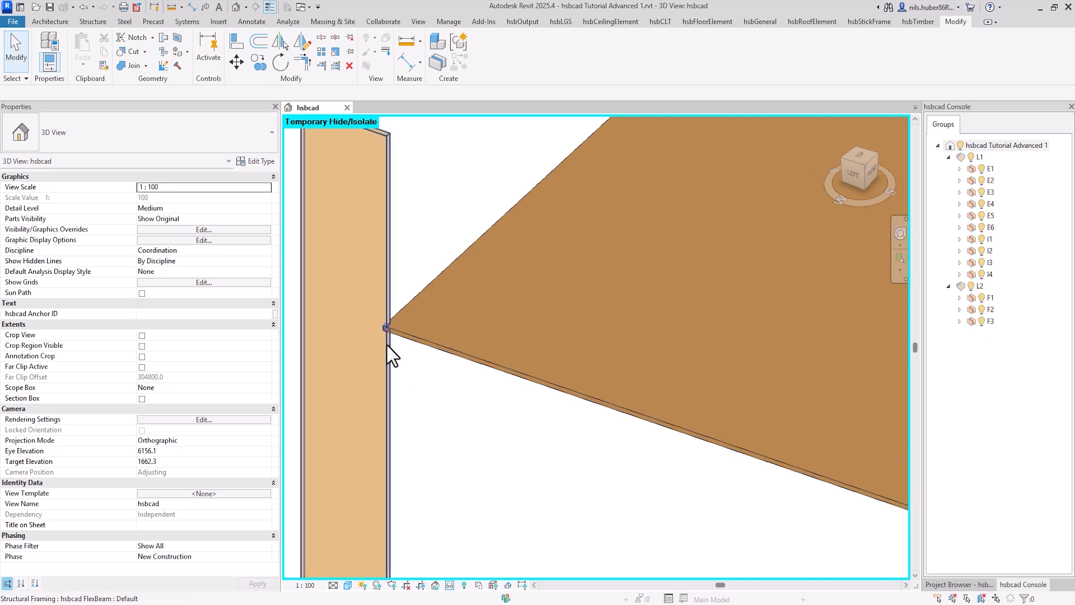
scroll(385, 328, "up", 1)
scroll(384, 365, "down", 6)
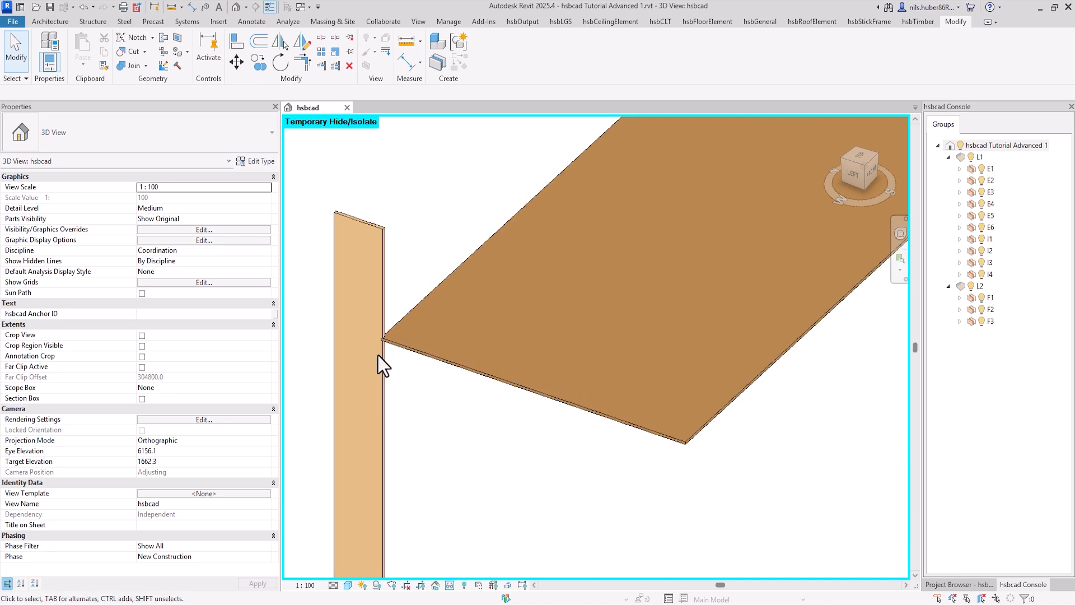
middle_click_drag(379, 364, 431, 371)
scroll(432, 378, "down", 3)
scroll(446, 399, "up", 2)
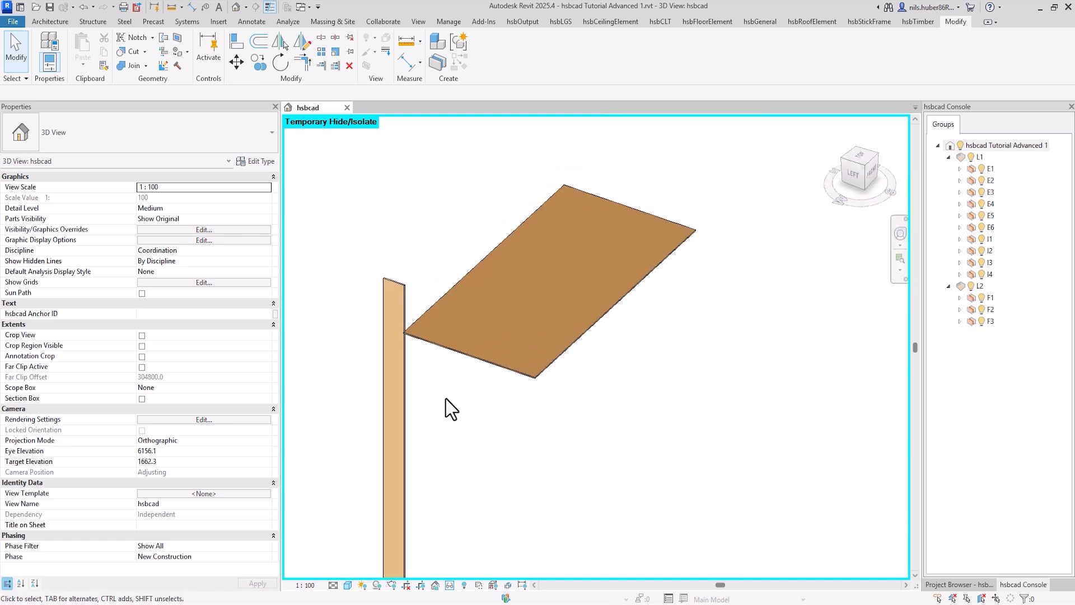
Step: End the temporary isolation of the beam and sheet, and bring the whole building into view
middle_click_drag(467, 418, 489, 418)
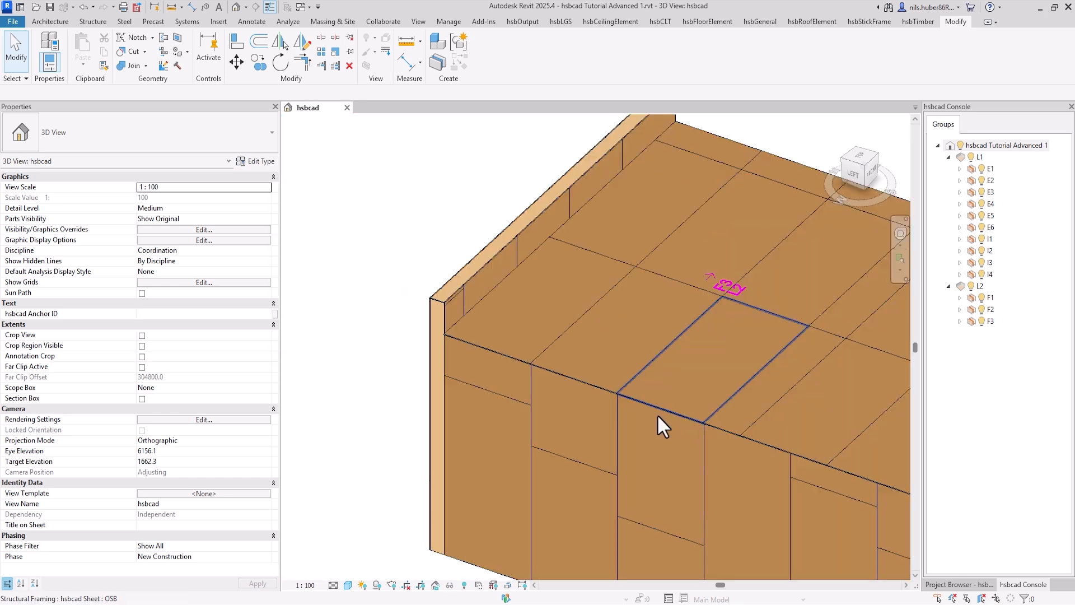
scroll(658, 414, "down", 1)
middle_click_drag(657, 414, 504, 379)
scroll(482, 358, "down", 1)
scroll(490, 351, "down", 1)
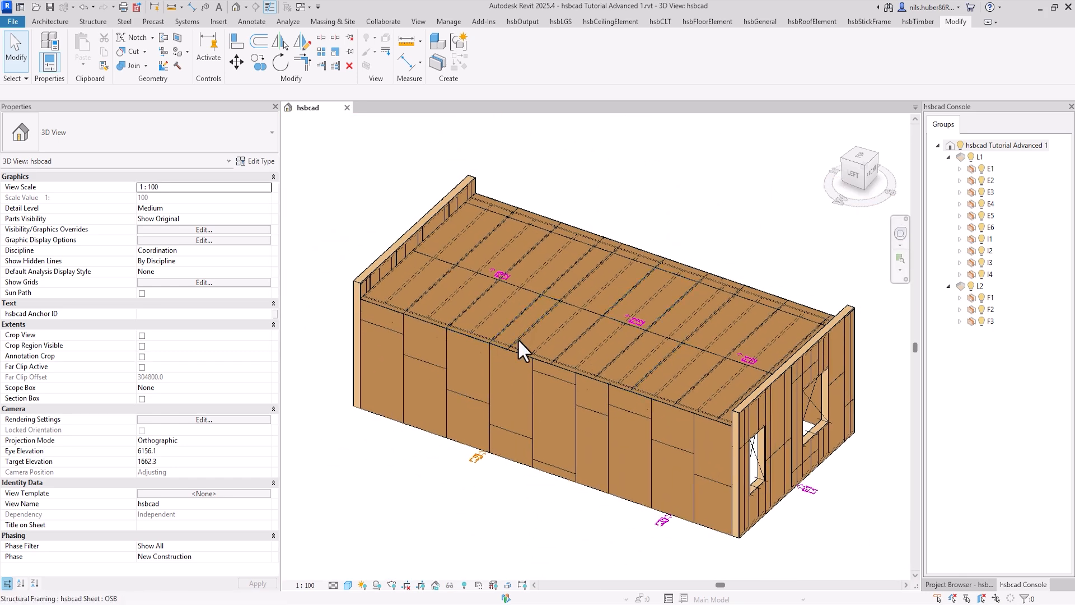